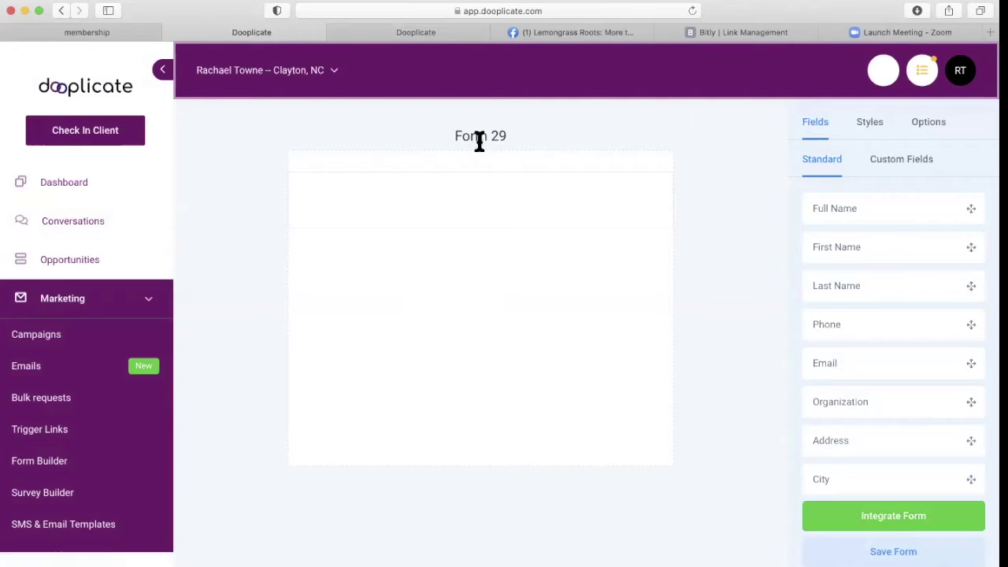
Change the form name to 'share' in the form's Options settings, then return to the field list.
click(923, 125)
click(871, 194)
key(super+a)
text(share)
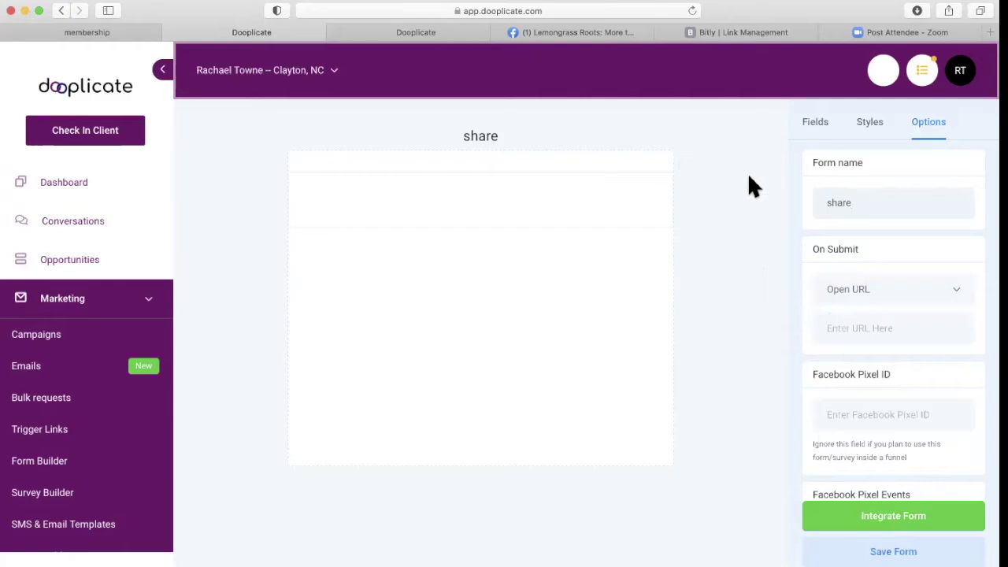
scroll(787, 293, down, 2)
scroll(786, 293, up, 2)
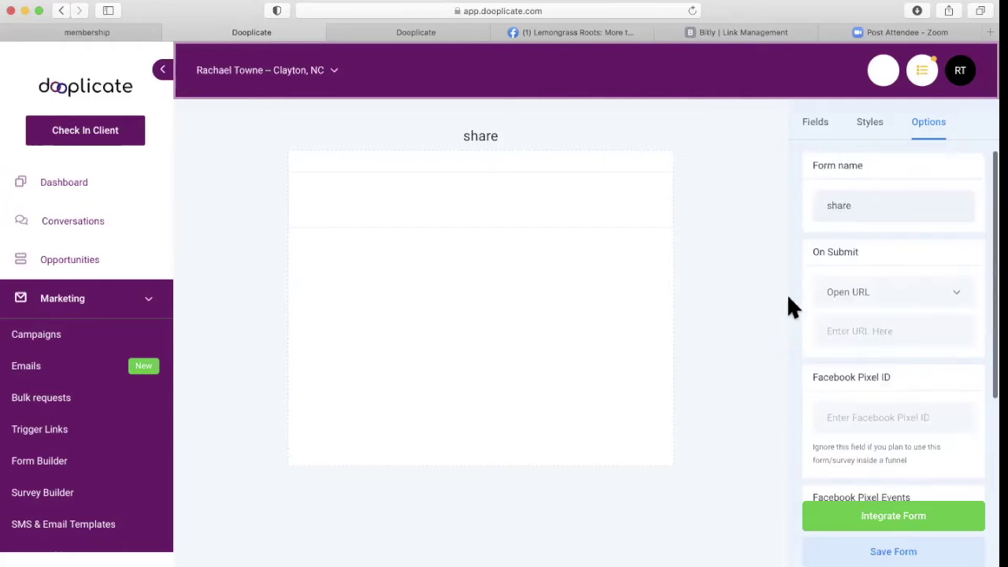
click(813, 129)
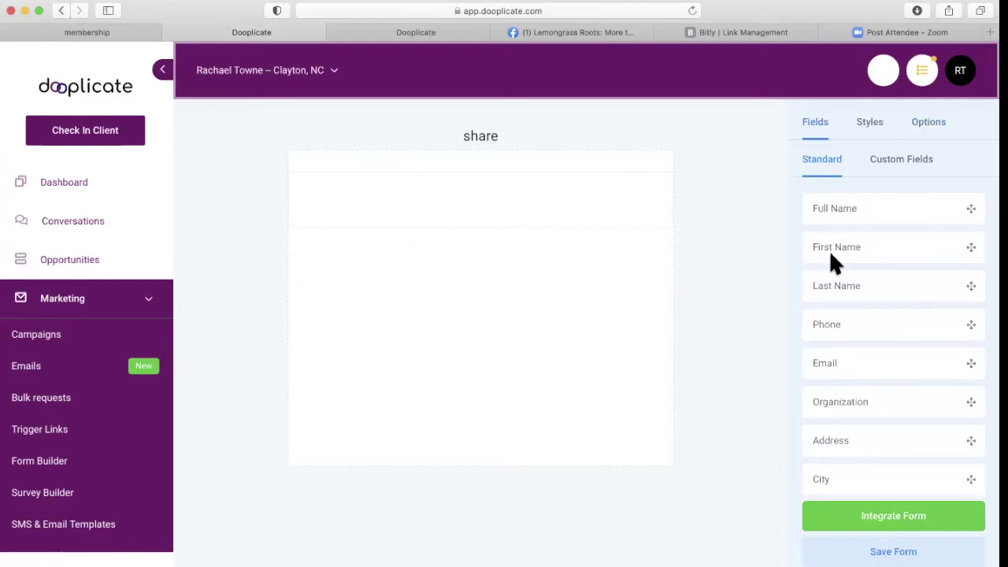
Drag First Name, Last Name, Email, Phone and an Image upload field onto the form.
drag(844, 249, 392, 258)
drag(837, 288, 336, 276)
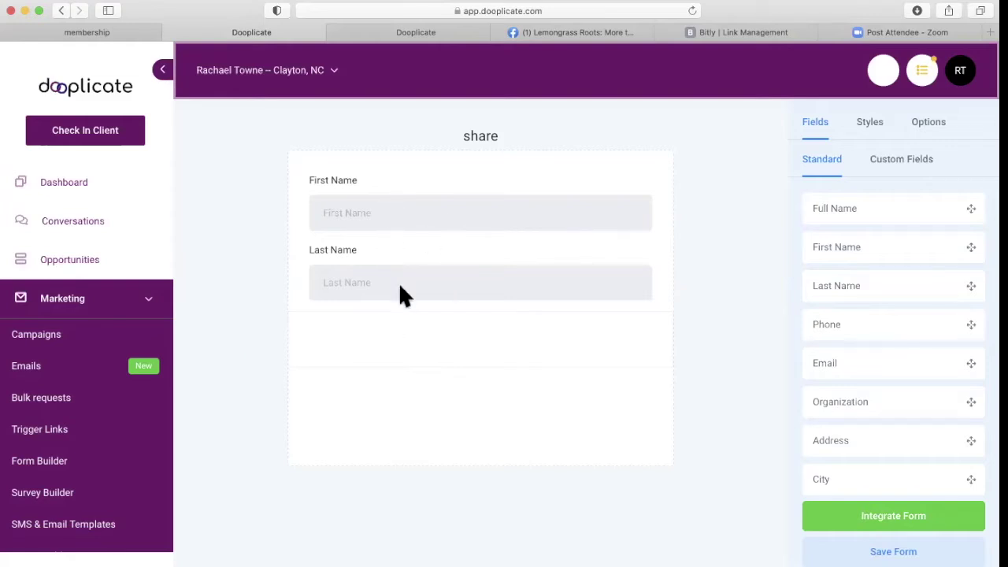
drag(800, 346, 474, 323)
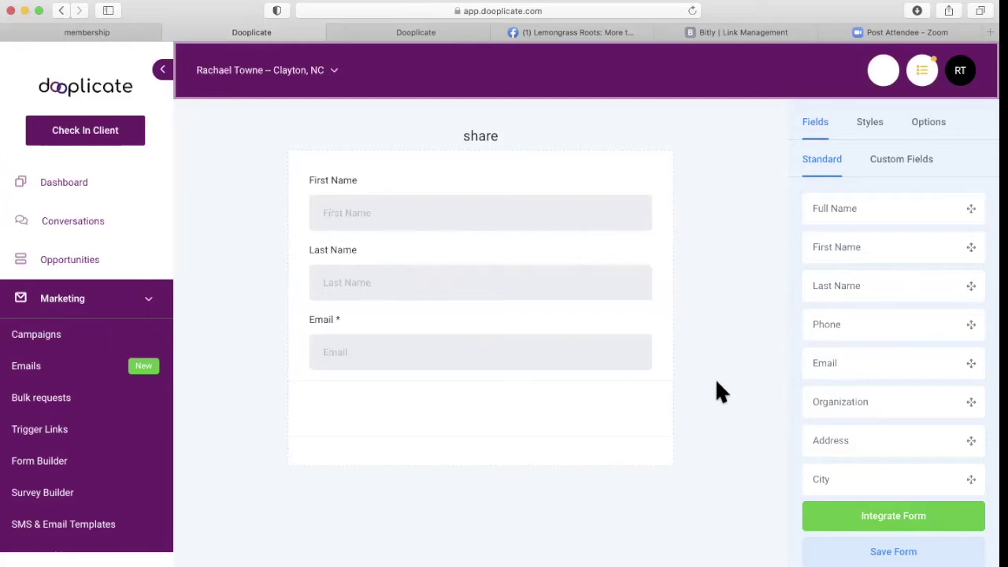
drag(838, 333, 478, 384)
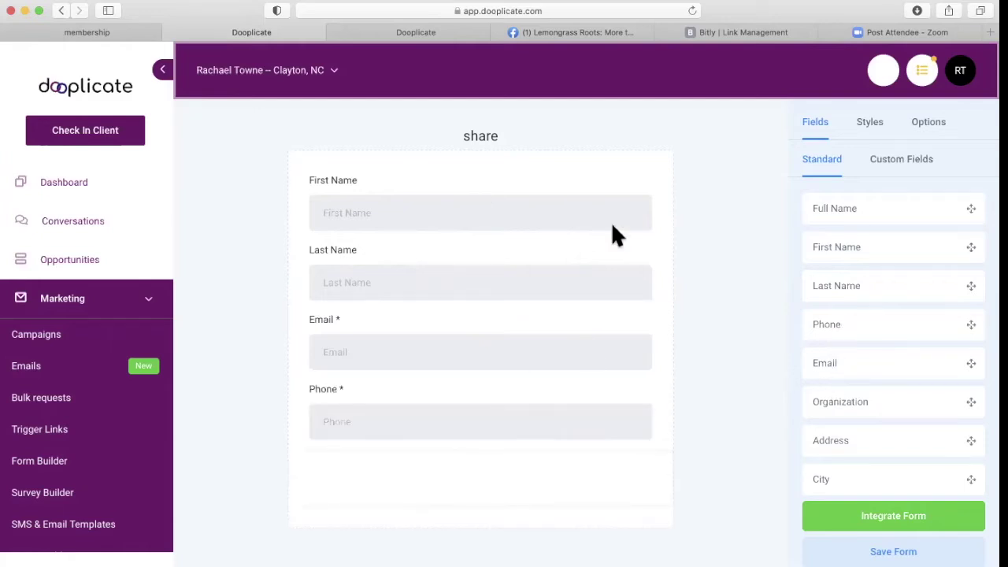
scroll(890, 331, down, 5)
scroll(901, 345, down, 5)
drag(844, 371, 461, 456)
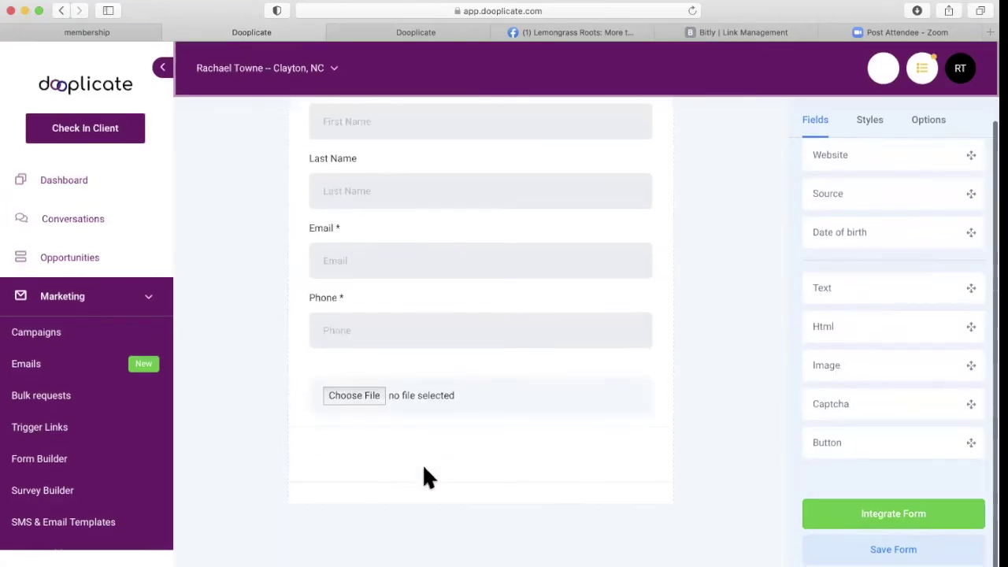
Move the Image field to the top of the form, above First Name.
click(355, 398)
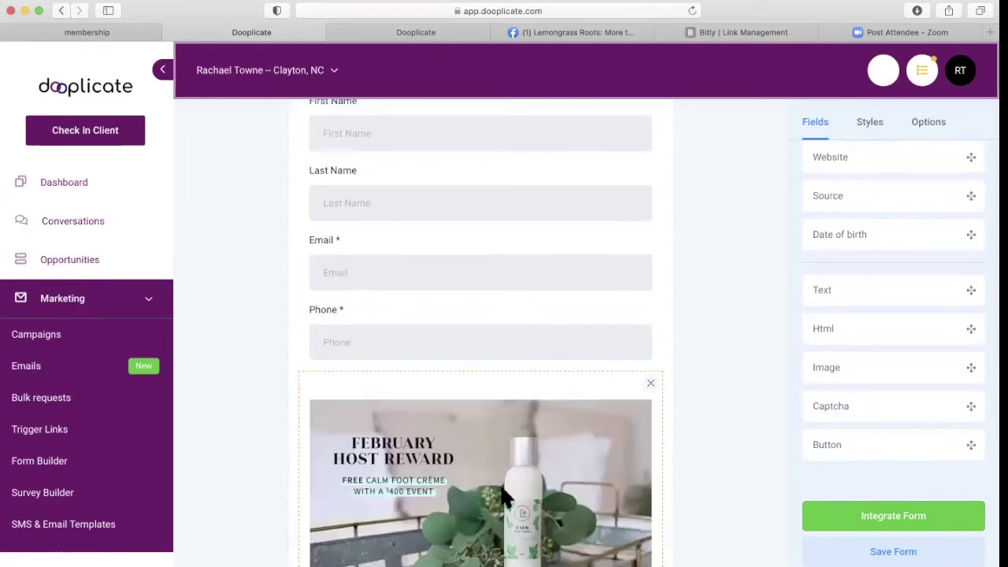
scroll(495, 291, up, 3)
drag(493, 458, 488, 195)
scroll(499, 354, down, 5)
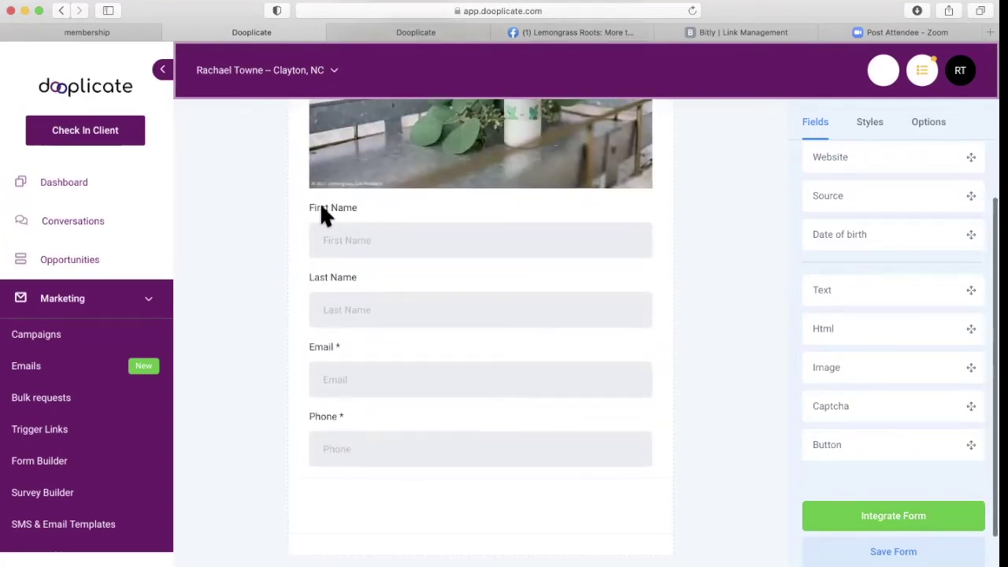
Mark the First Name and Last Name fields as required.
click(364, 237)
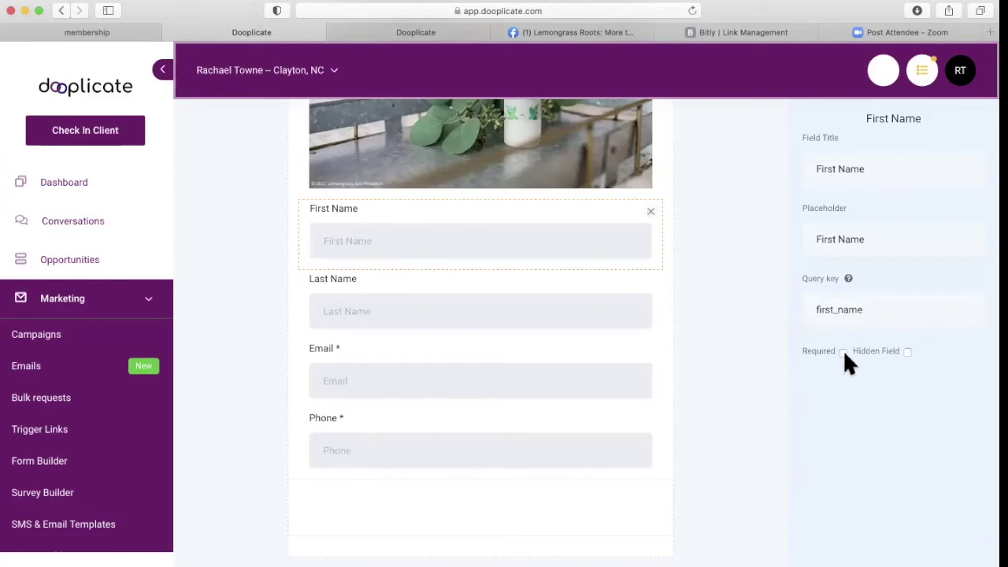
click(494, 308)
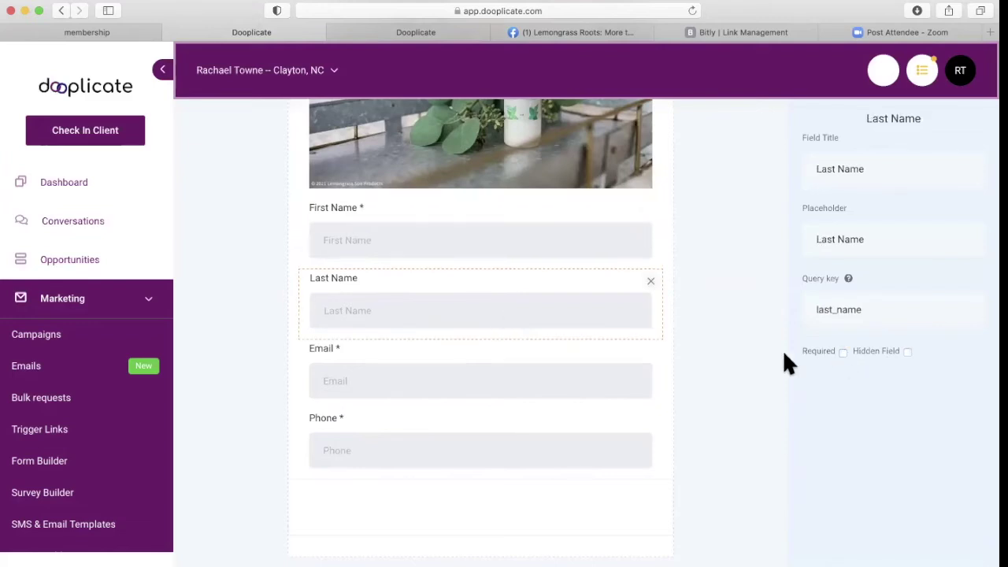
click(693, 370)
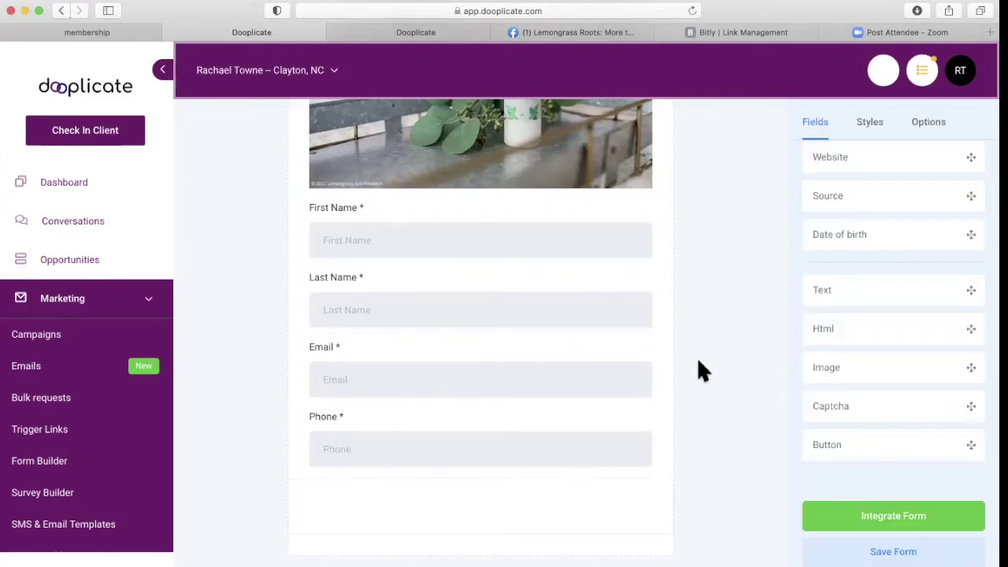
scroll(760, 197, up, 3)
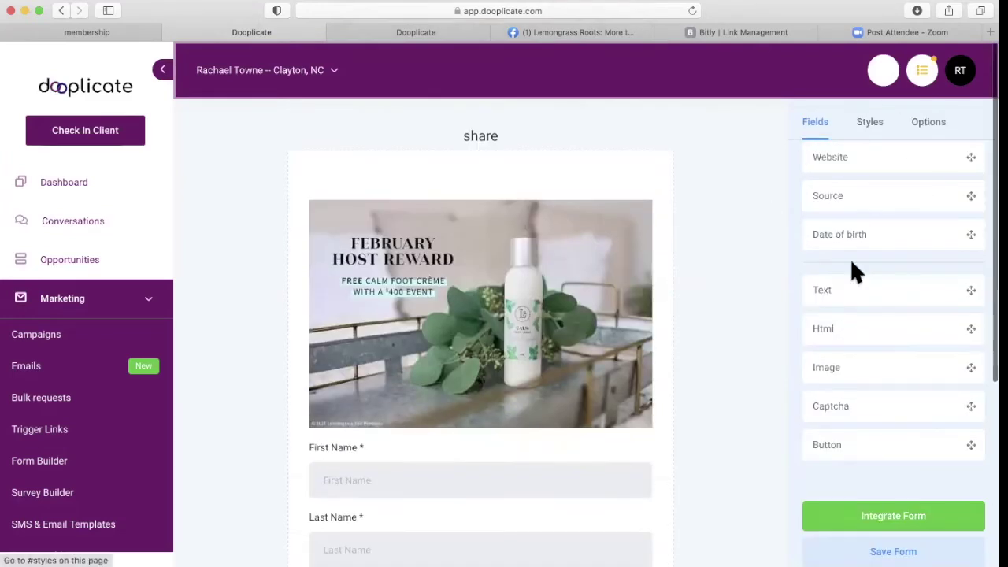
scroll(862, 288, down, 5)
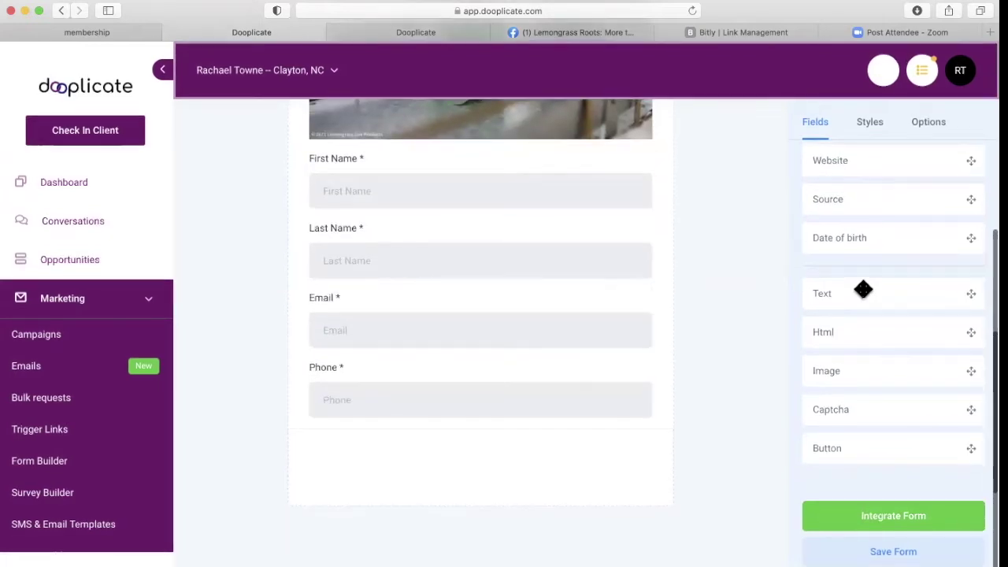
scroll(855, 236, up, 3)
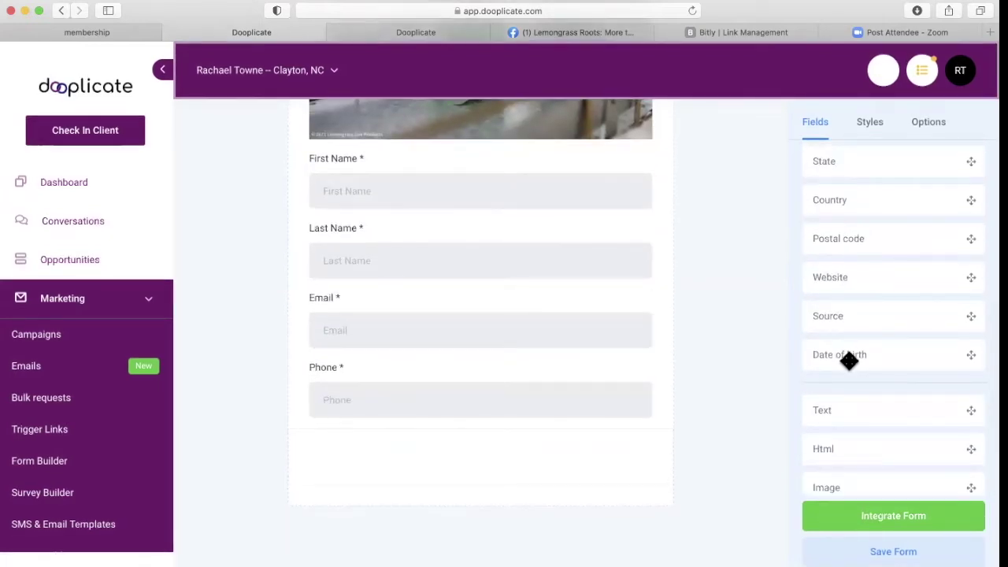
scroll(837, 228, up, 5)
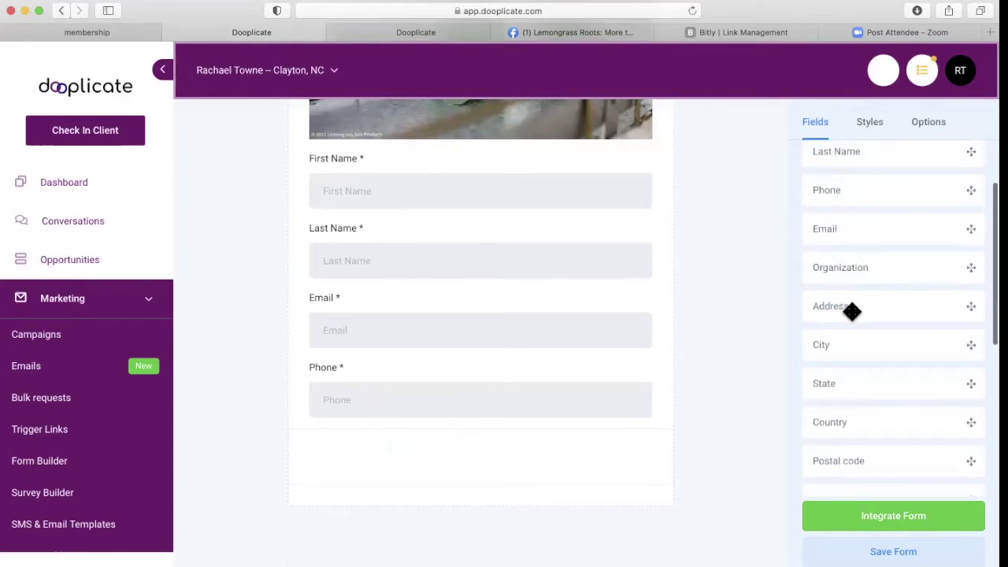
Add an Address field below Phone, then delete it from the form.
drag(853, 312, 445, 453)
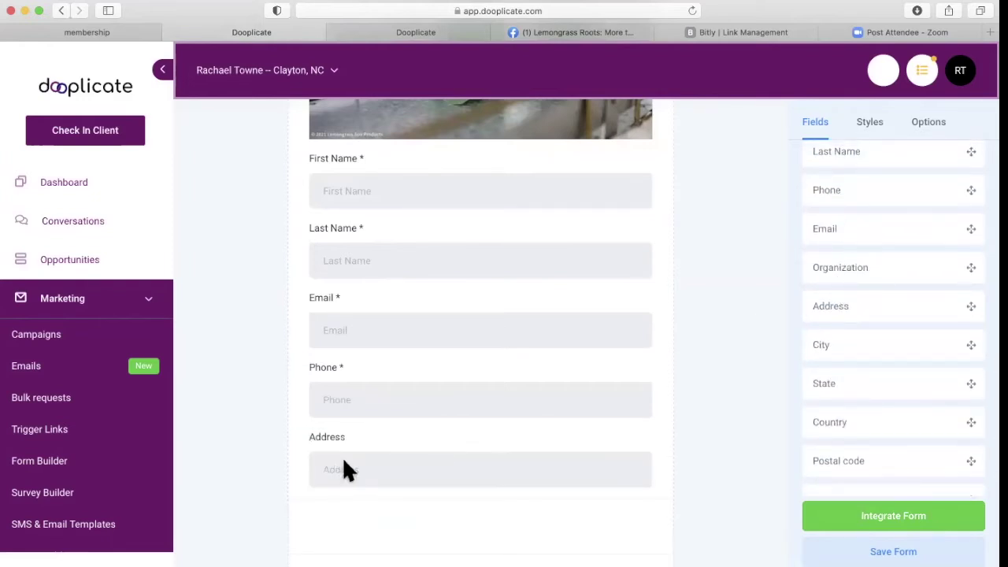
click(448, 471)
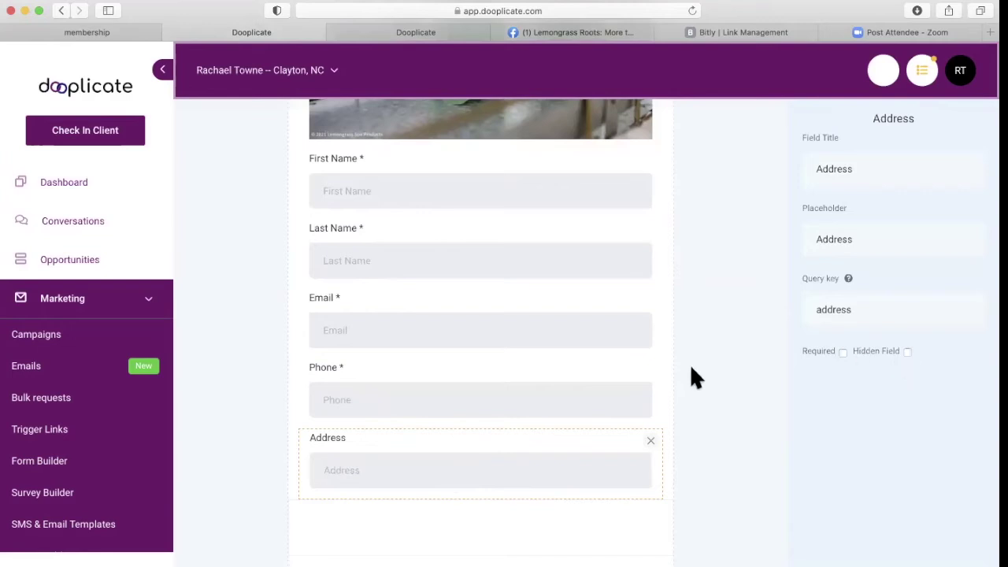
click(650, 441)
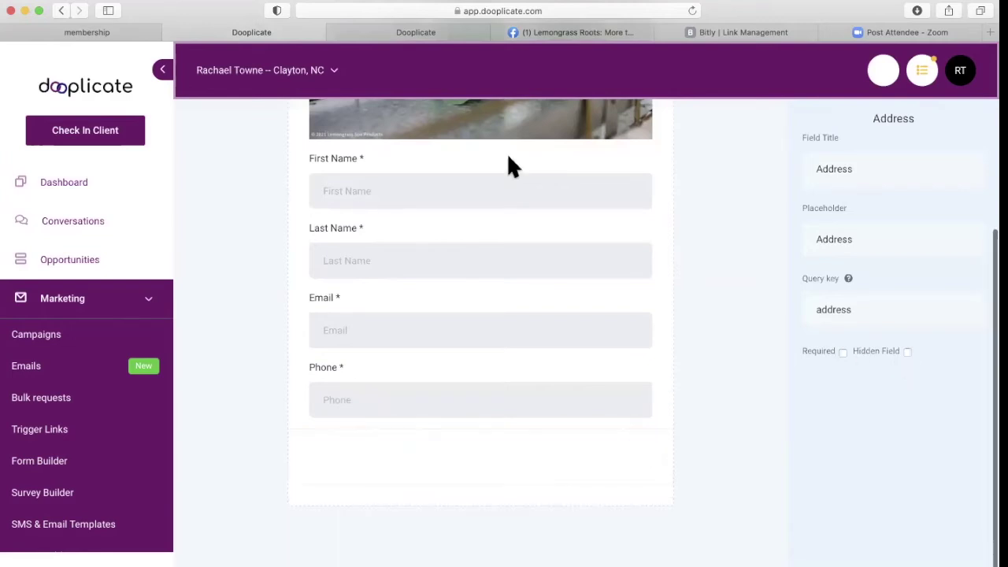
scroll(507, 167, up, 2)
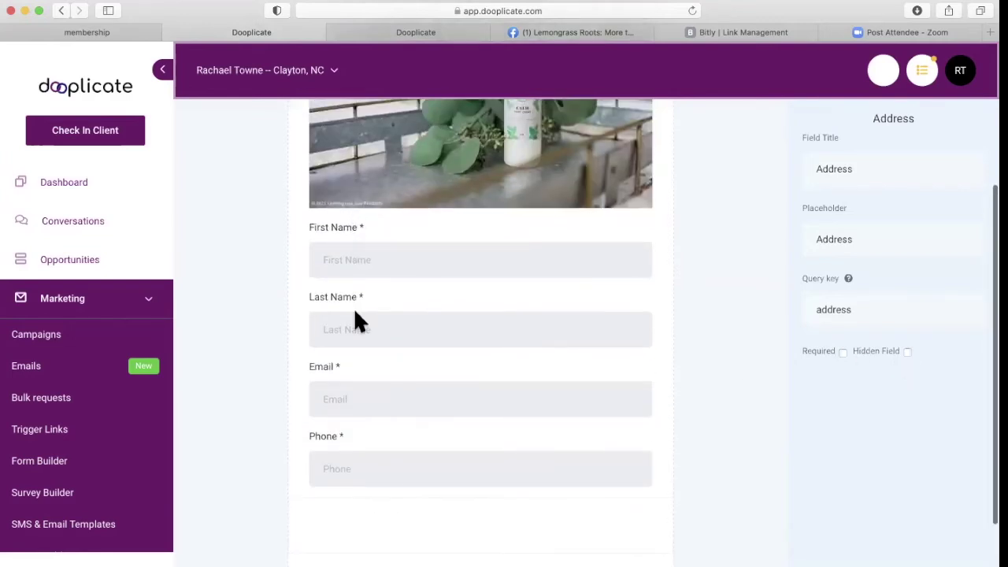
scroll(420, 286, up, 5)
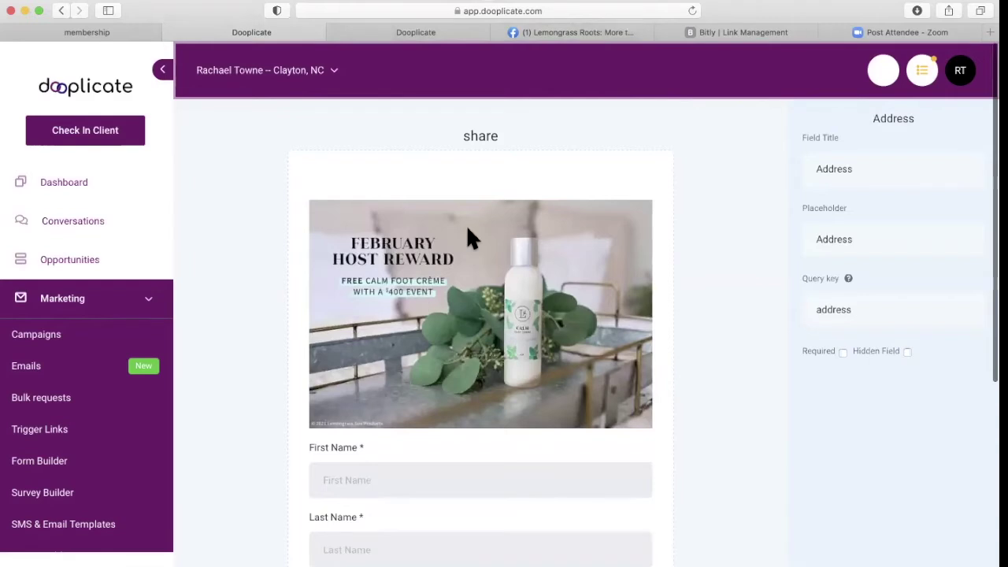
click(748, 142)
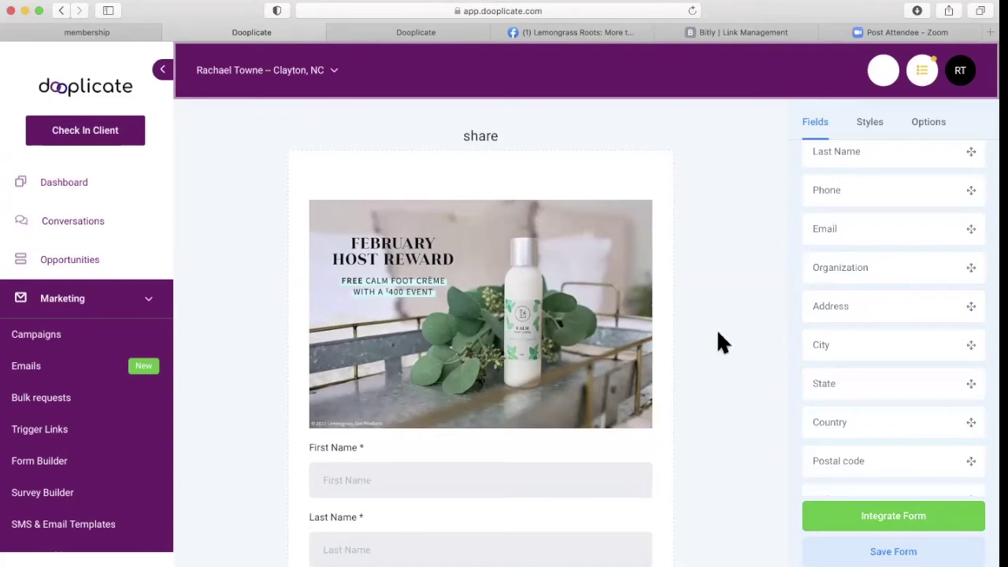
Show the form's direct shareable link under Integrate Form, then switch to the Bitly browser tab.
click(922, 522)
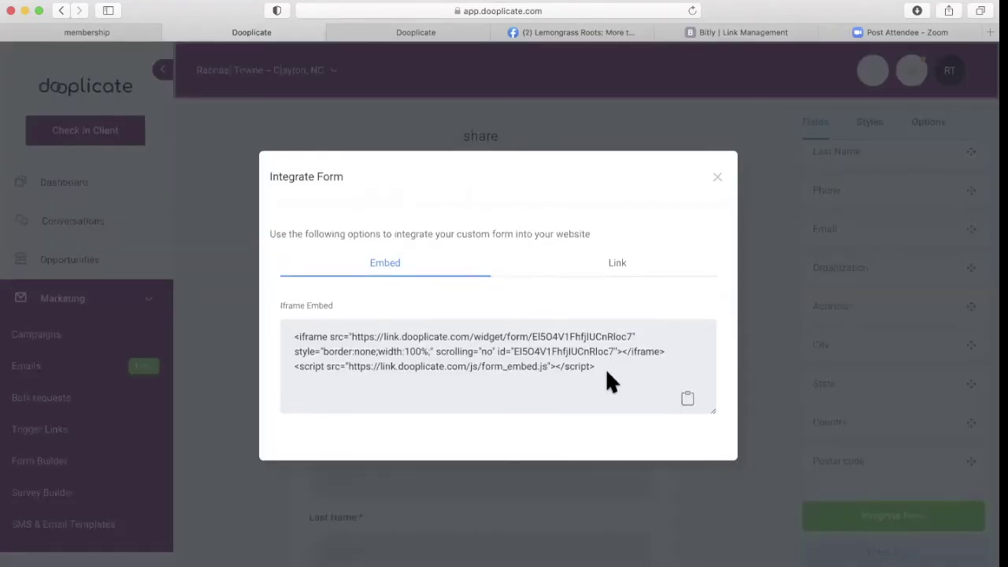
drag(606, 368, 250, 318)
click(465, 341)
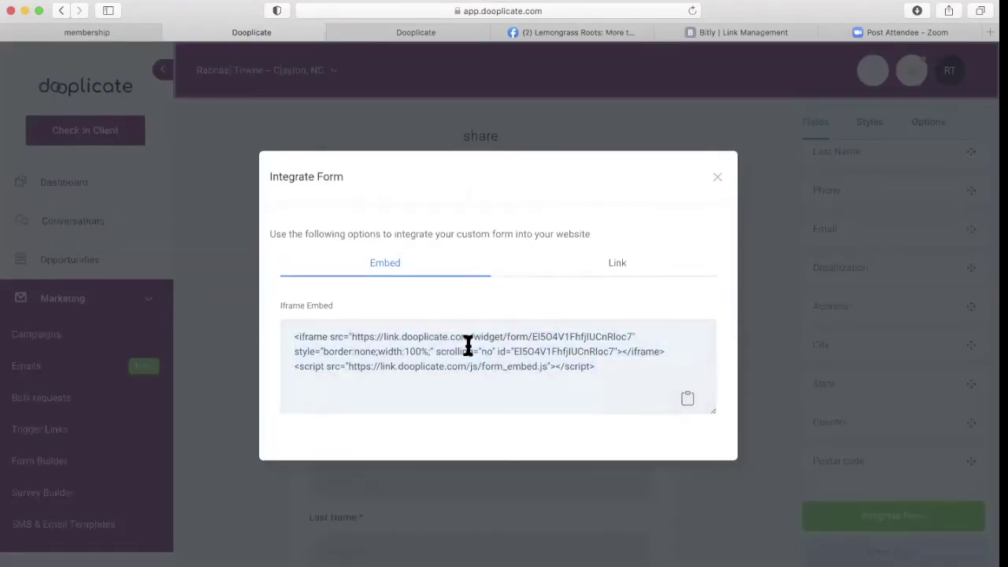
click(617, 263)
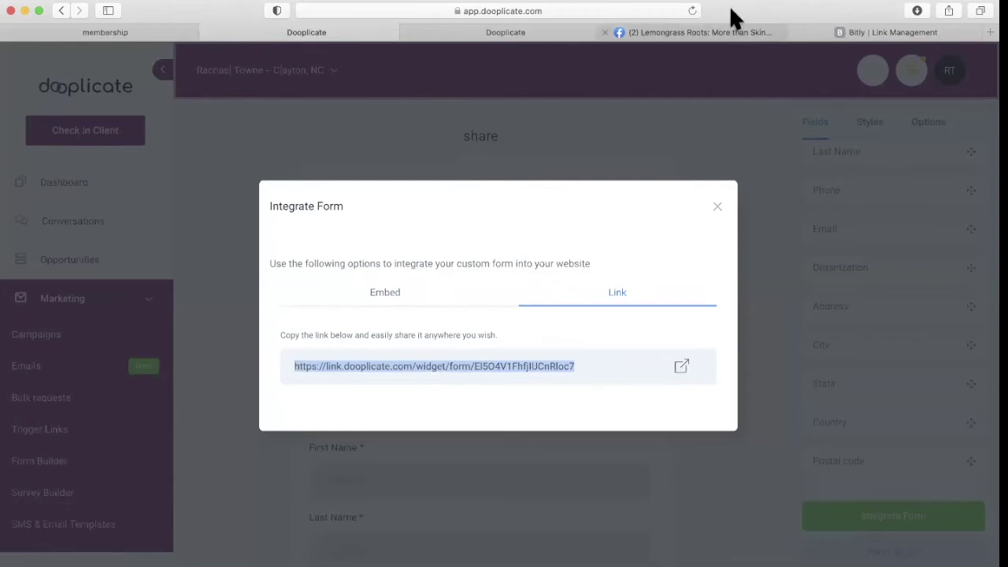
click(886, 32)
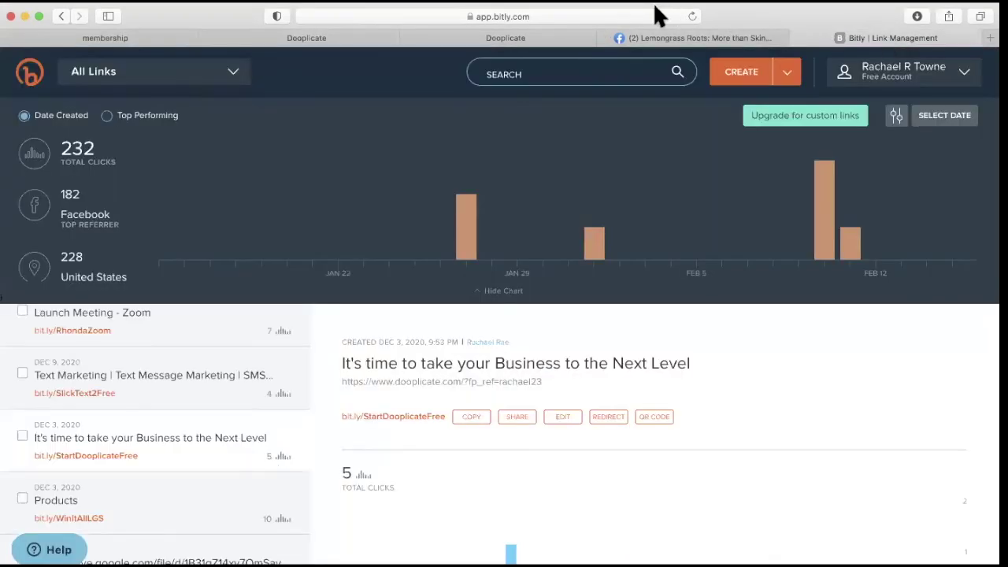
Scroll down the live 'share' form page to view the published form.
scroll(569, 355, down, 3)
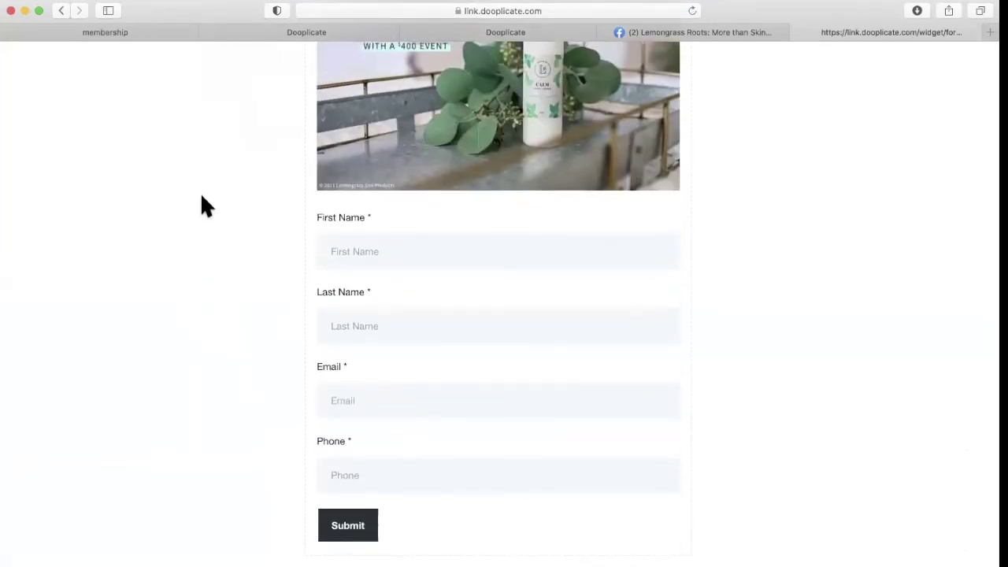
Close the Integrate Form dialog in the Dooplicate tab and go to the Triggers list.
click(284, 38)
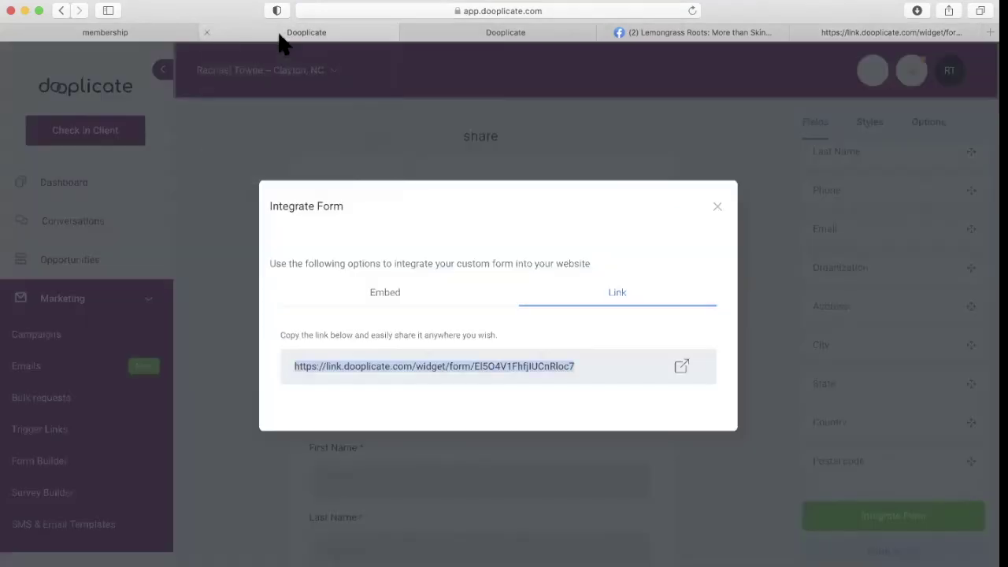
click(719, 208)
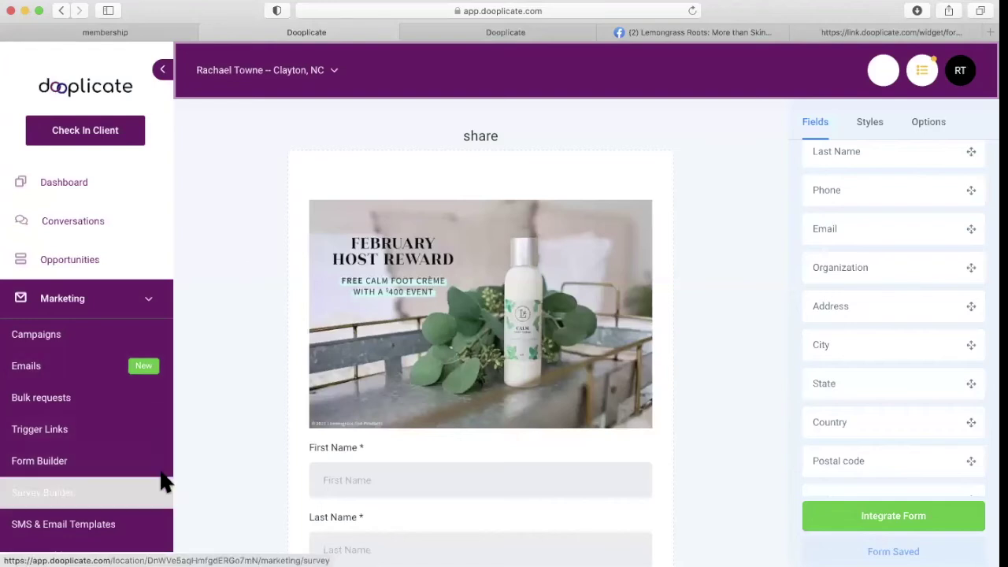
scroll(114, 287, down, 4)
scroll(114, 288, down, 5)
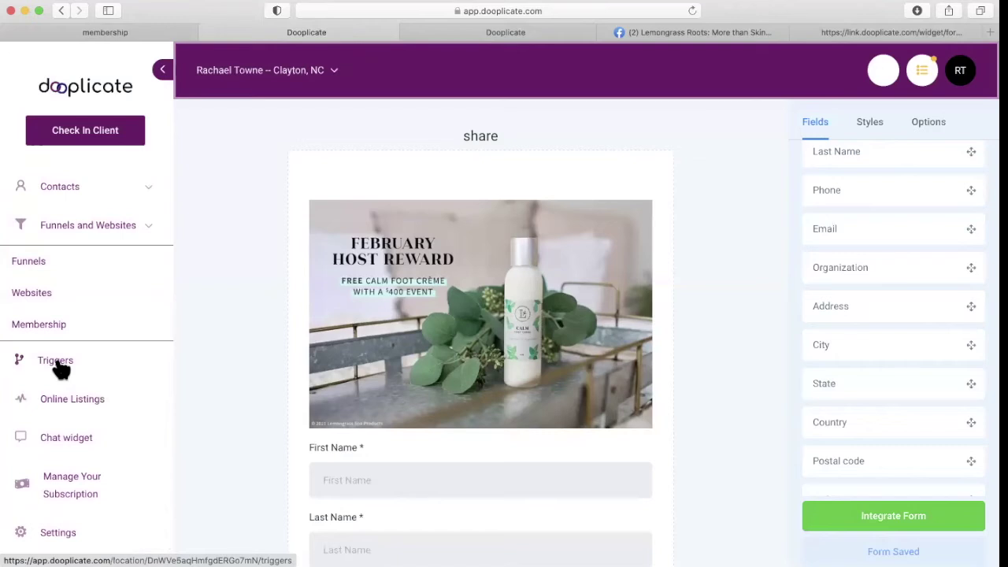
click(58, 366)
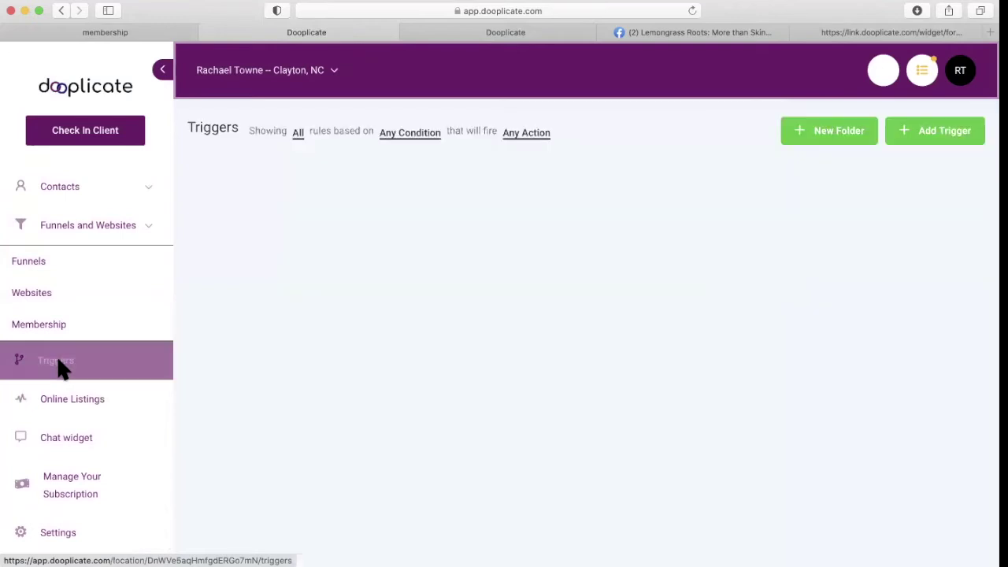
Add a new trigger named 'share form email' and save it.
click(930, 138)
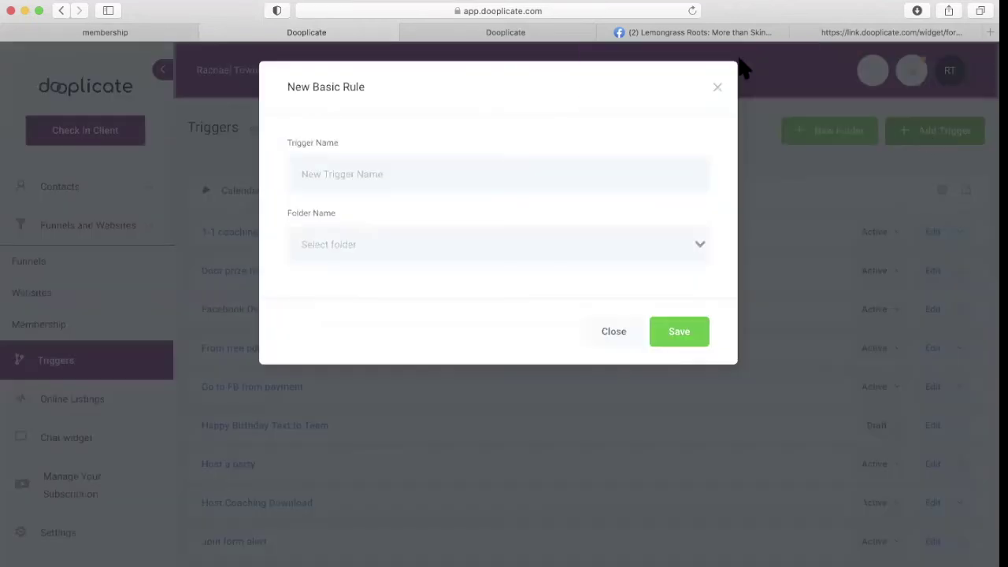
click(396, 183)
text(share form email)
click(677, 332)
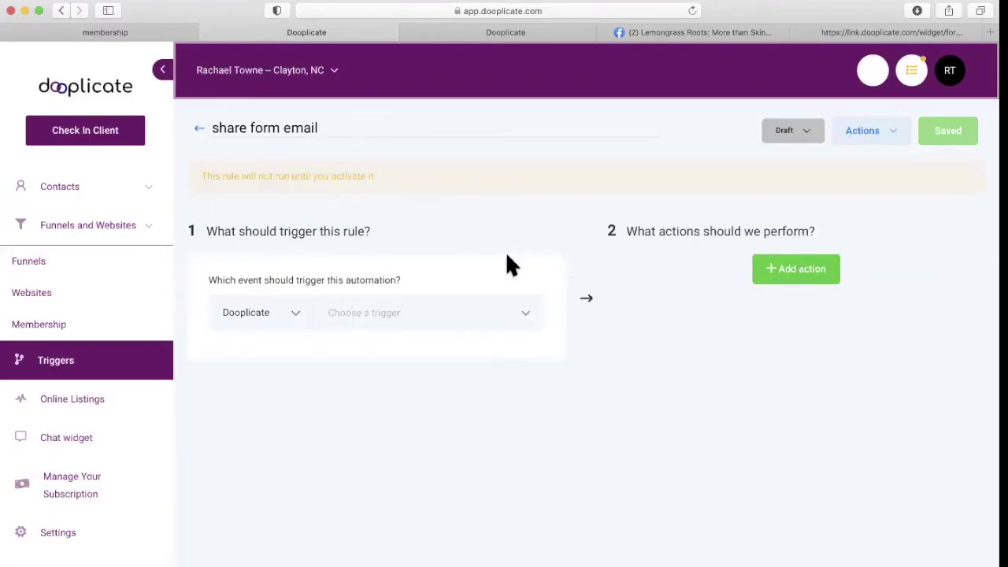
Set the rule to fire on Form Submitted, filtered to Form Is Share.
click(386, 313)
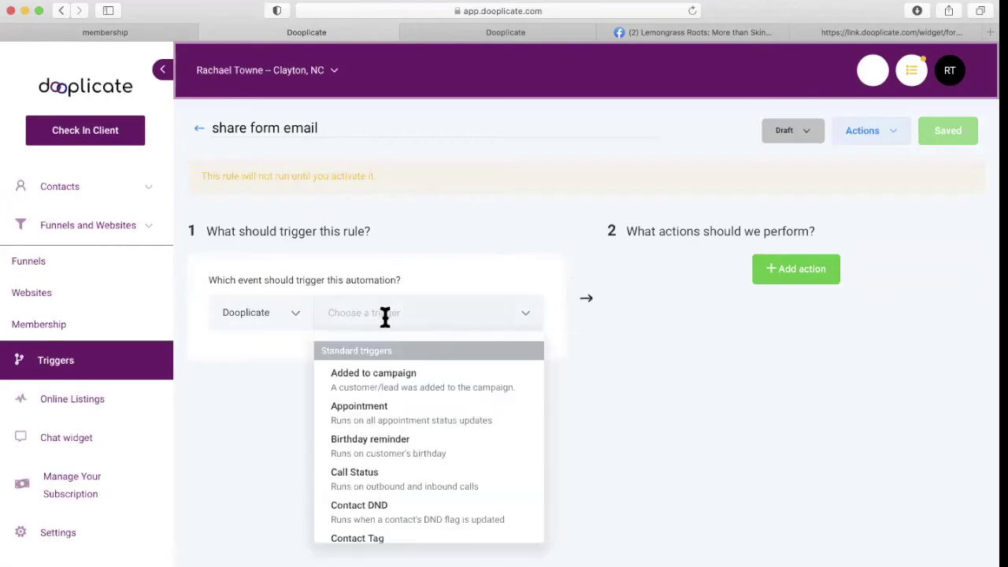
scroll(396, 429, down, 6)
scroll(398, 434, down, 3)
click(371, 447)
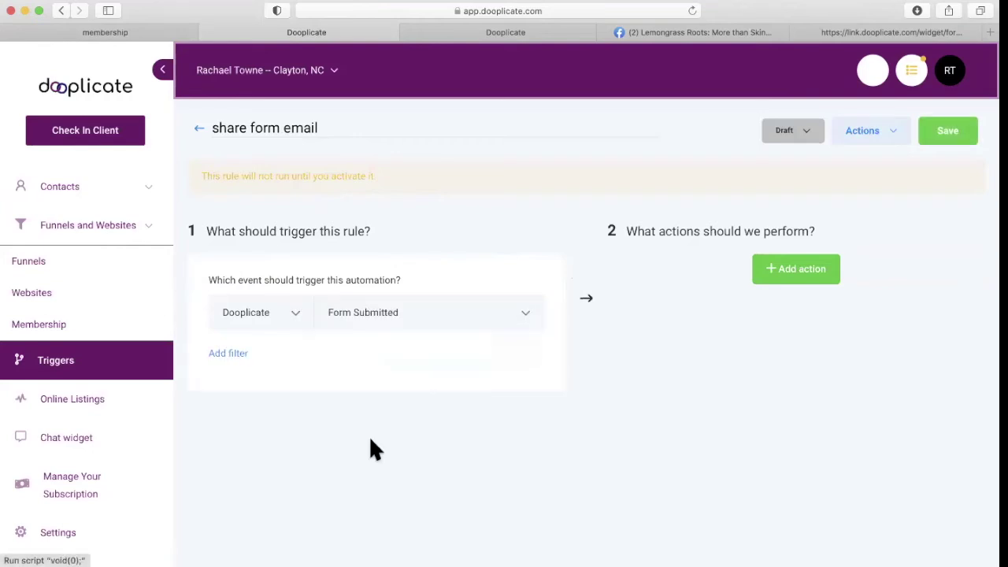
click(228, 353)
click(248, 386)
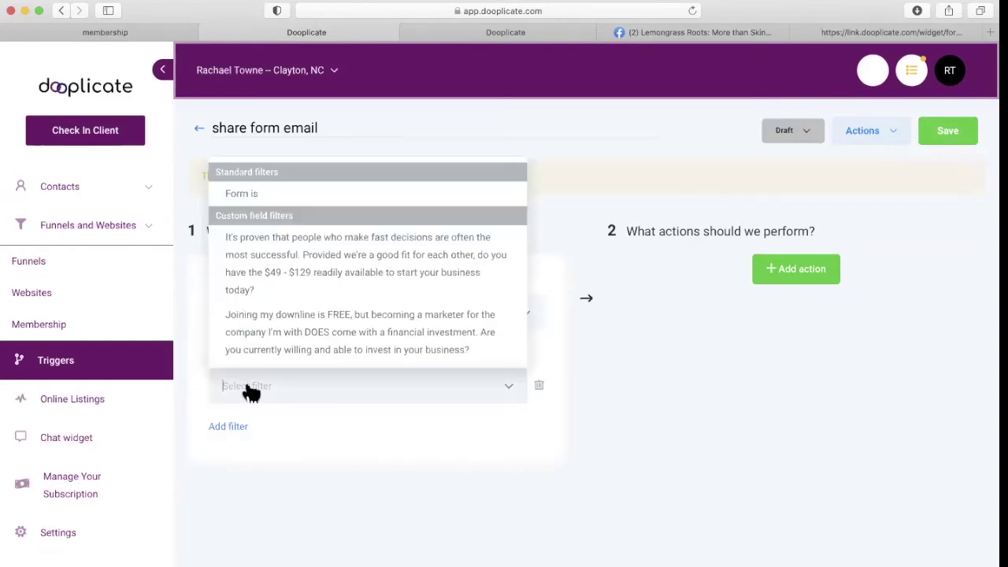
click(243, 193)
click(425, 388)
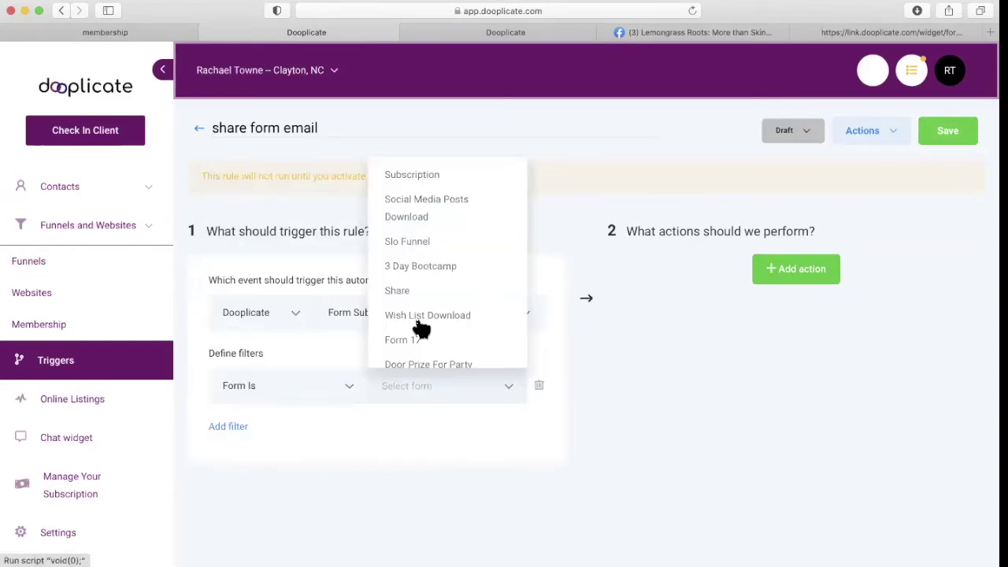
click(398, 291)
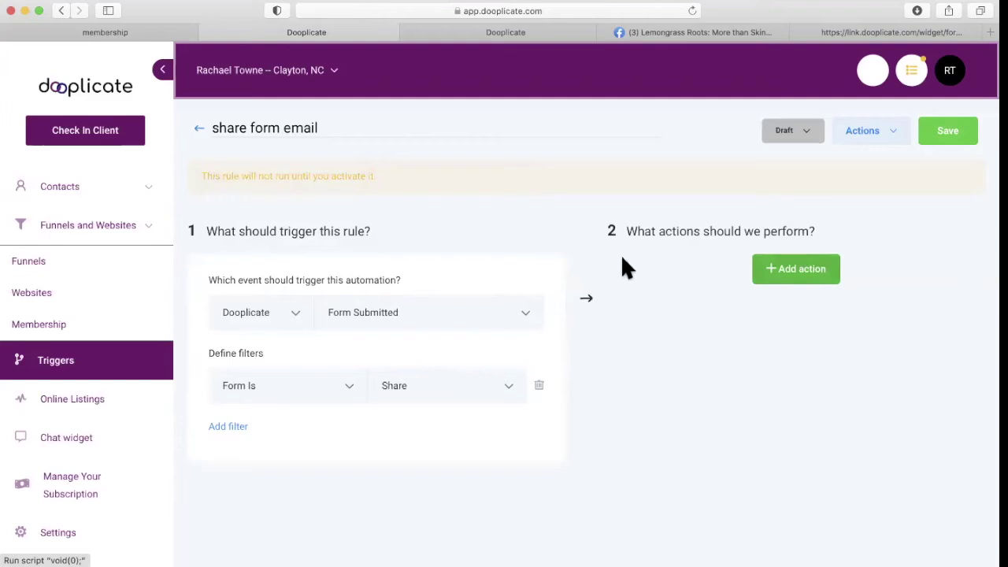
click(782, 272)
Add an Add Contact Tag action that applies the new tag 'share form'.
click(777, 312)
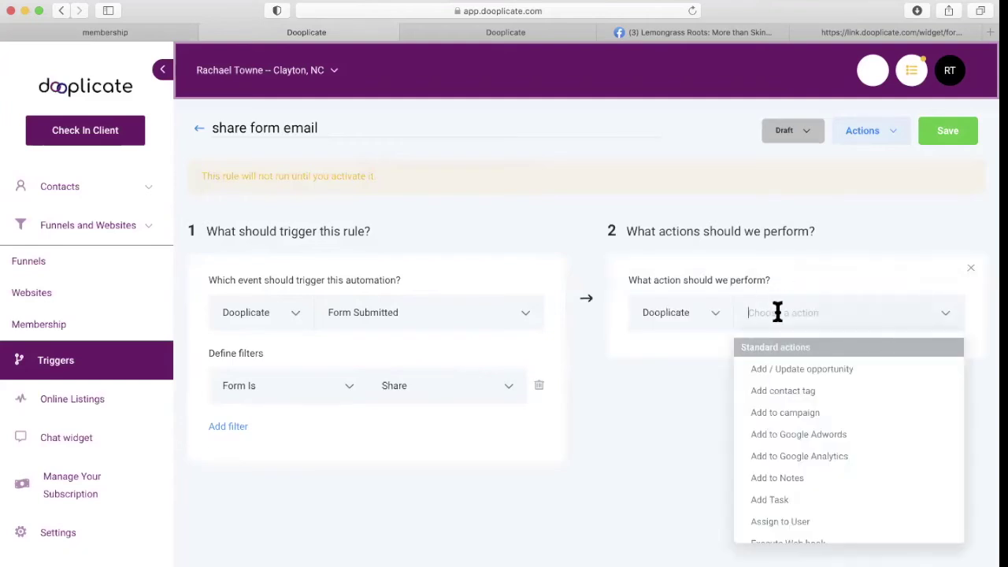
click(786, 394)
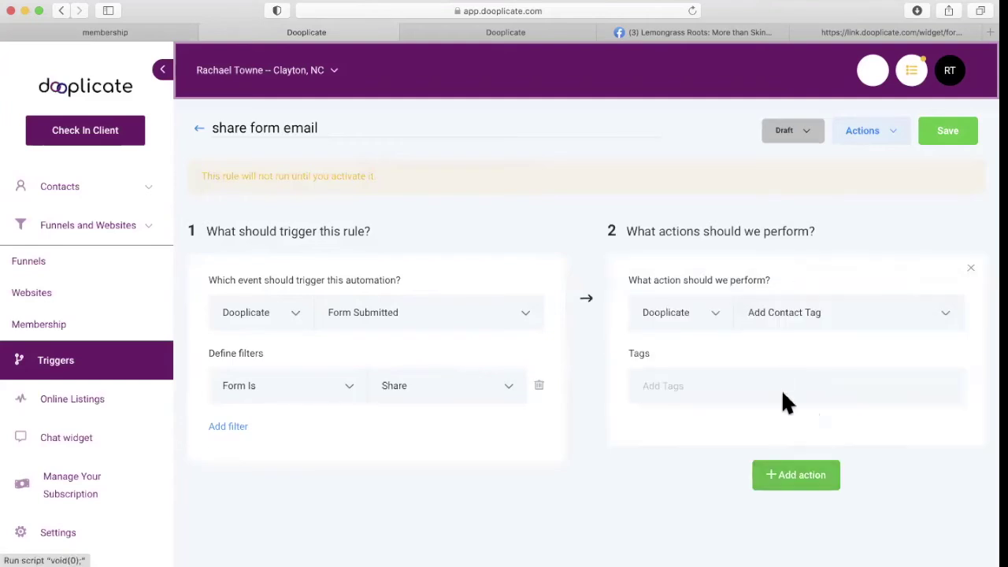
click(749, 386)
text(share form)
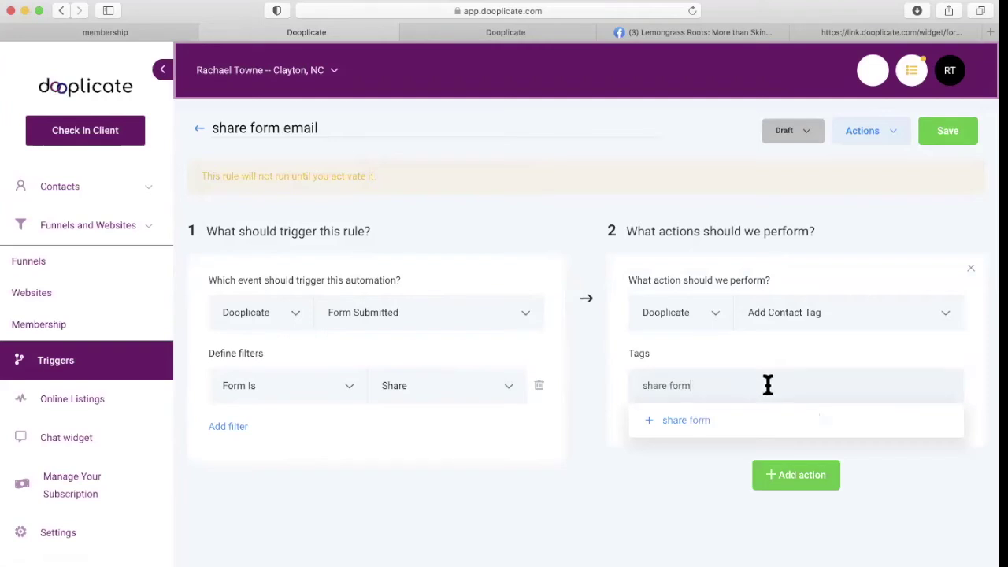
click(704, 423)
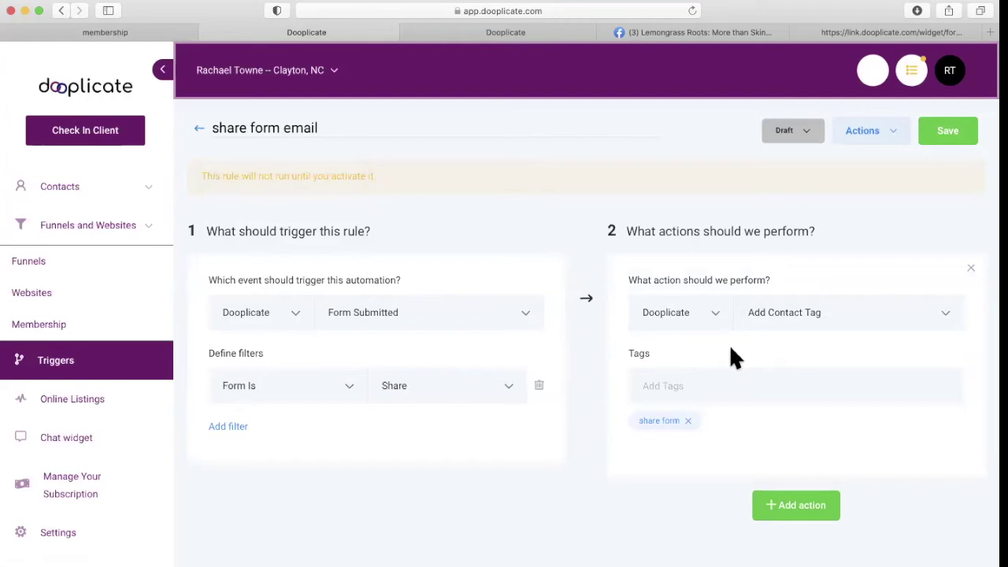
scroll(733, 353, down, 3)
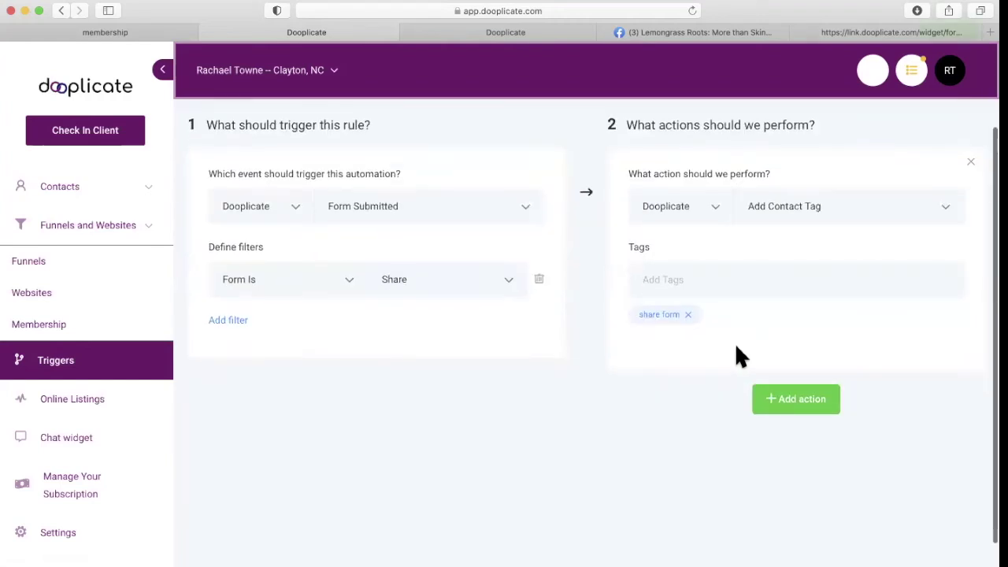
Add a second Send Email action and fill in the sender and recipient names.
click(802, 399)
scroll(767, 394, down, 1)
click(767, 408)
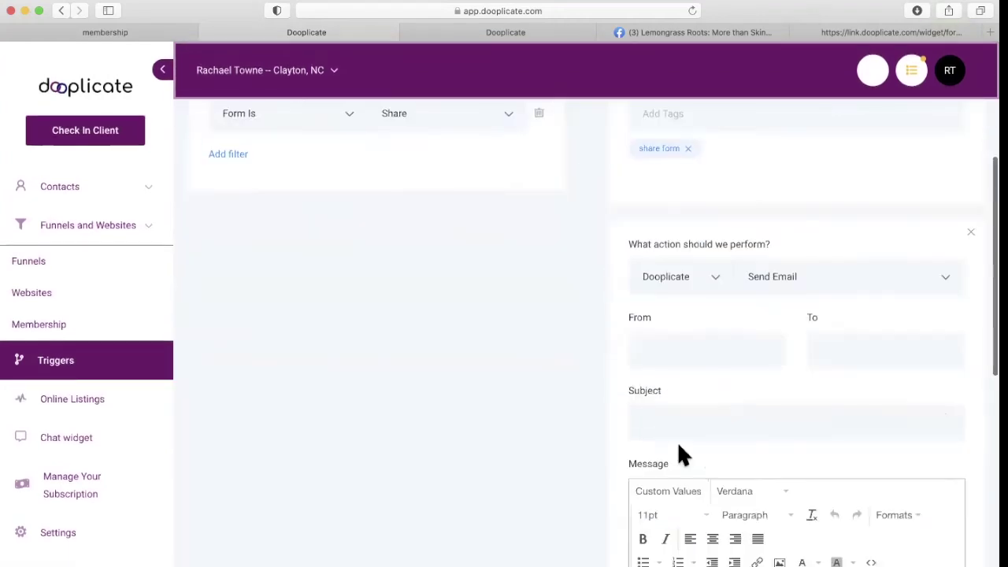
scroll(682, 455, down, 2)
click(652, 288)
text(Ra)
key(BackSpace)
key(BackSpace)
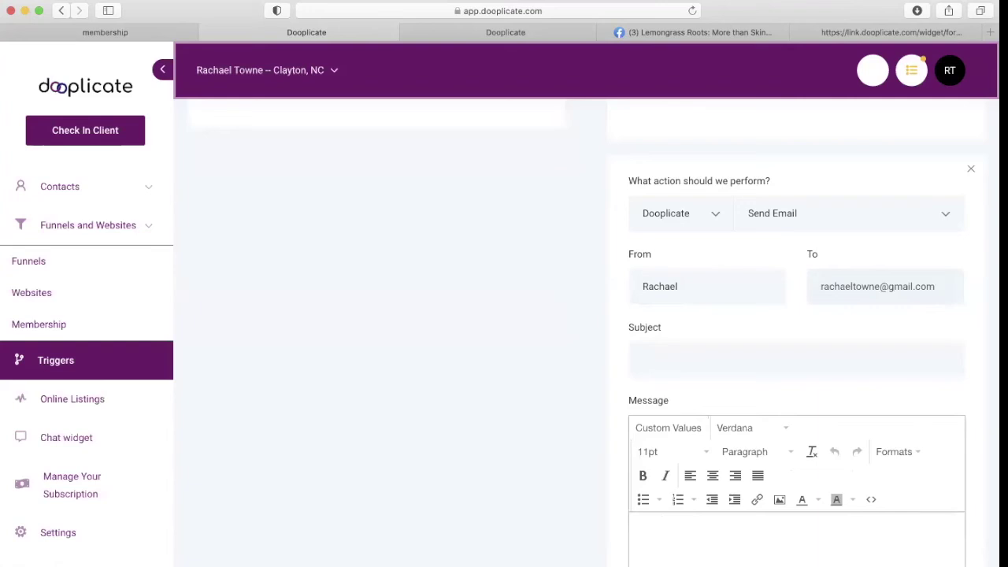
Give the email the subject 'submit form SHARE' and the message 'check dooplicate'.
click(662, 354)
text(ssu)
text(bmit sorm)
scroll(793, 311, down, 3)
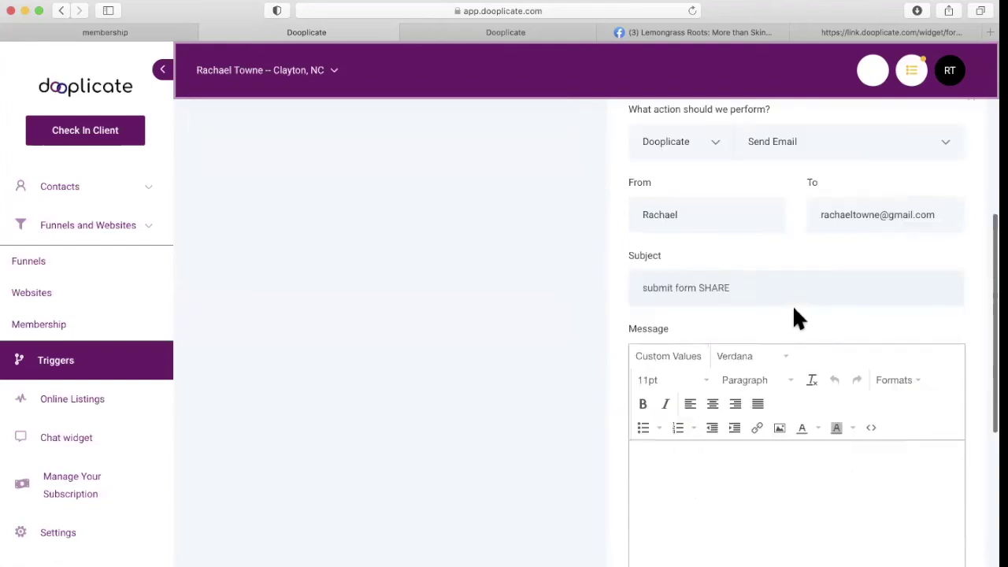
click(738, 393)
text(check dooplicate)
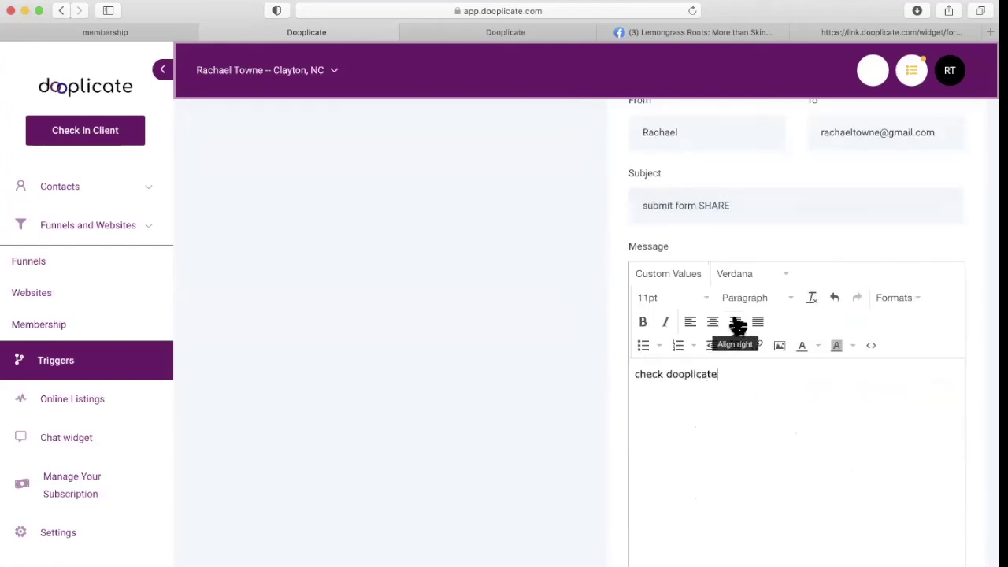
scroll(748, 215, up, 1)
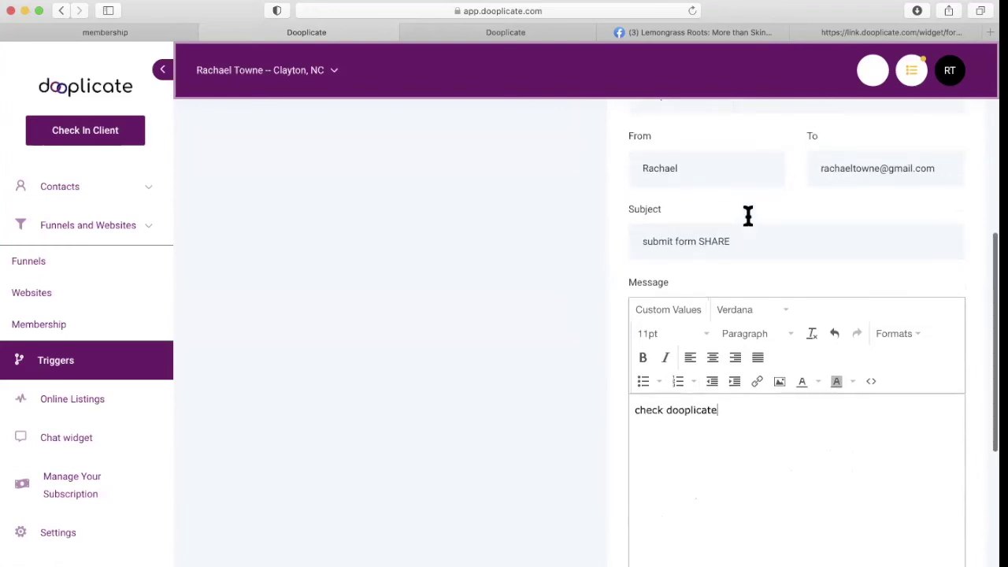
scroll(764, 196, up, 8)
Switch the 'share form email' rule from Draft to Active and save it.
click(794, 133)
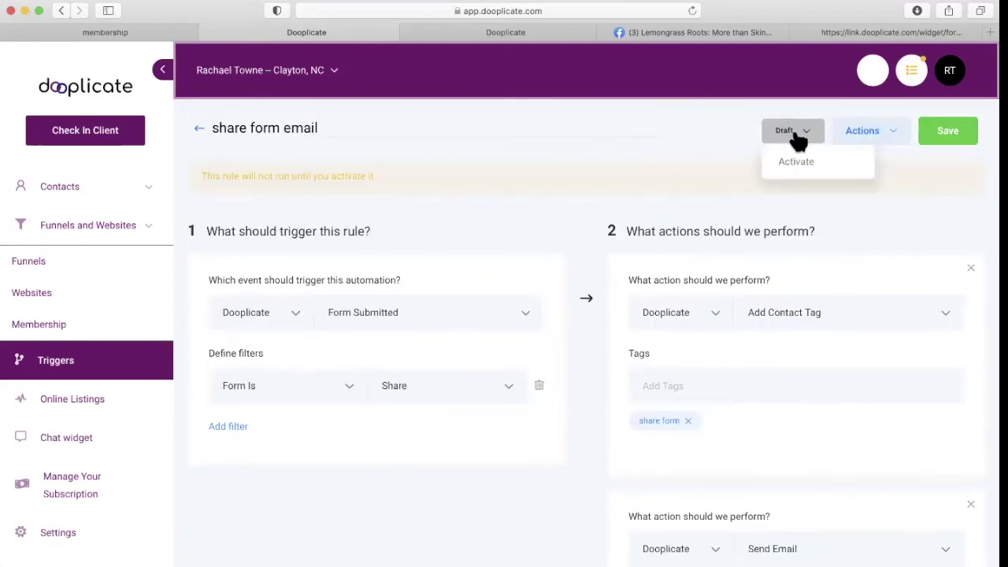
click(795, 161)
click(947, 128)
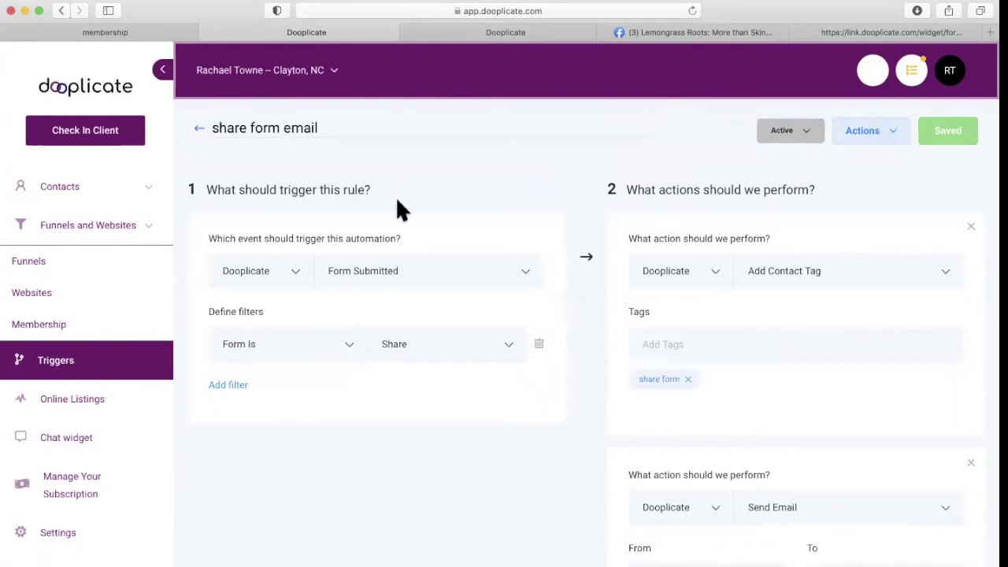
Go to Marketing > Form Builder from the sidebar.
scroll(126, 279, up, 6)
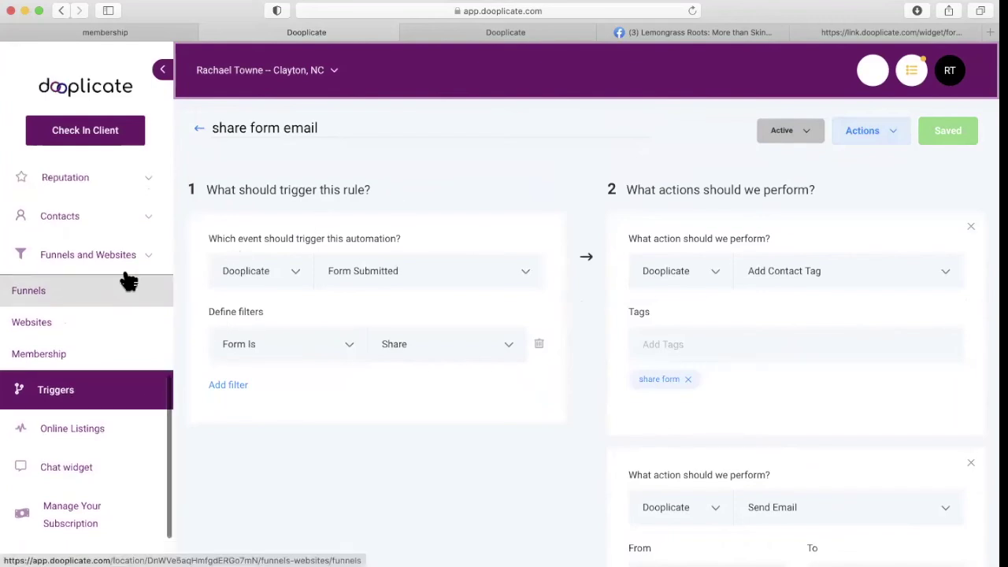
scroll(126, 280, up, 5)
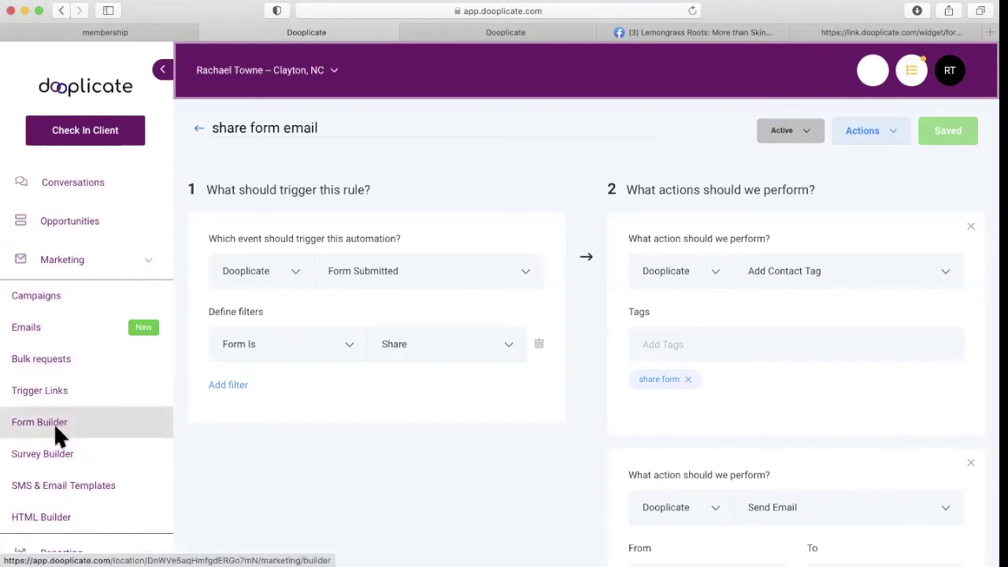
click(43, 422)
In the Analyze tab, view the 'share' form's submissions, currently 0 records.
click(254, 181)
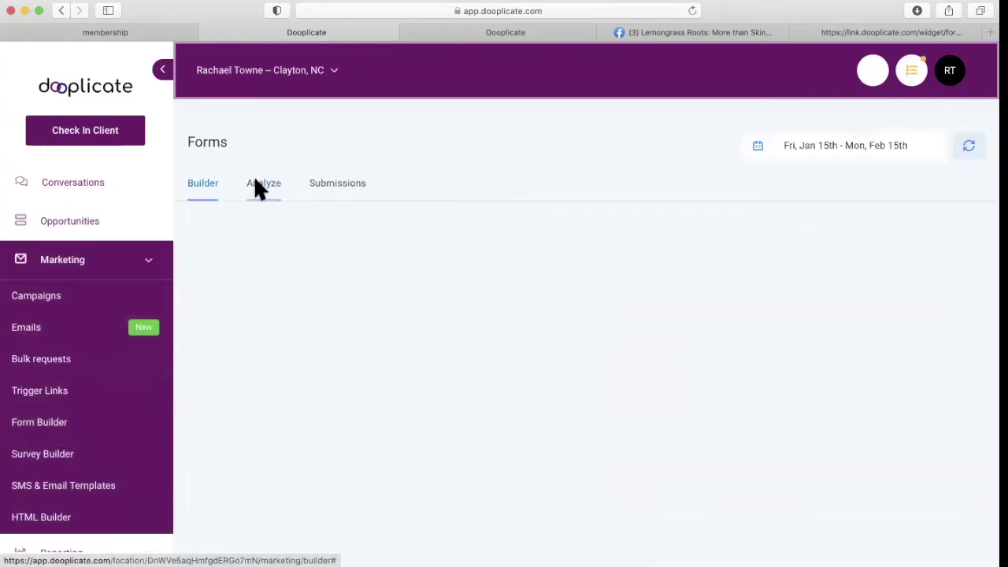
scroll(289, 359, down, 2)
scroll(291, 362, down, 10)
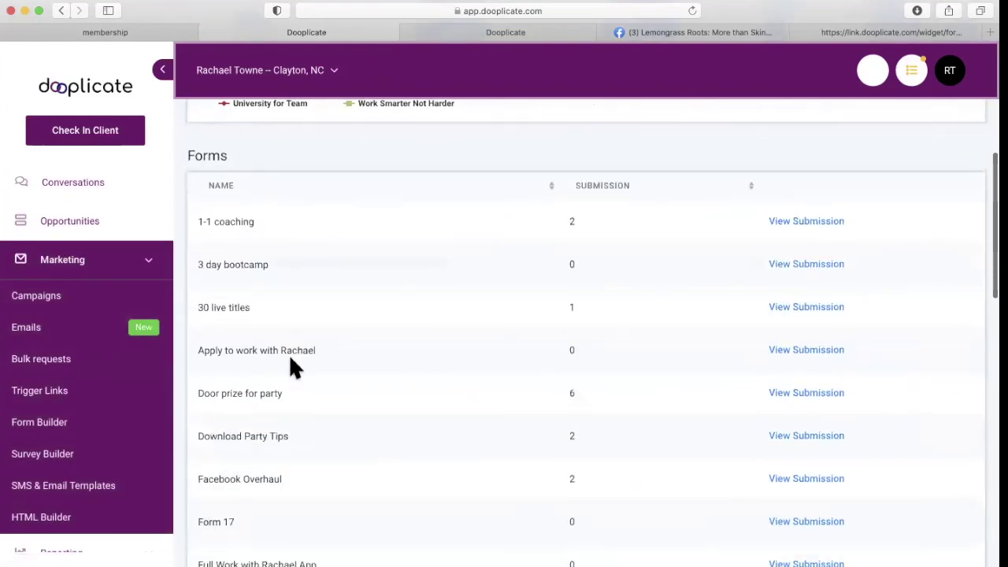
scroll(290, 358, down, 5)
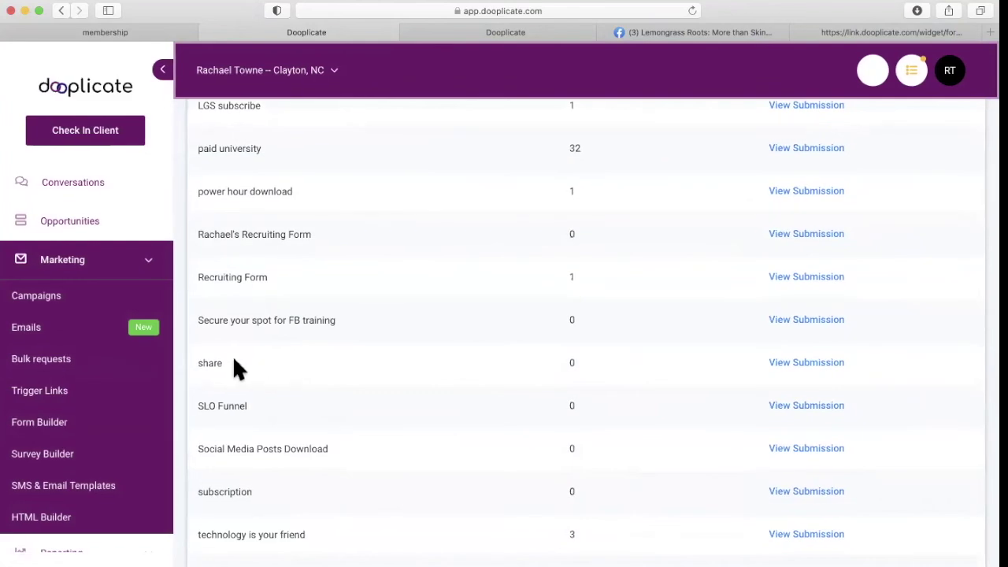
click(819, 362)
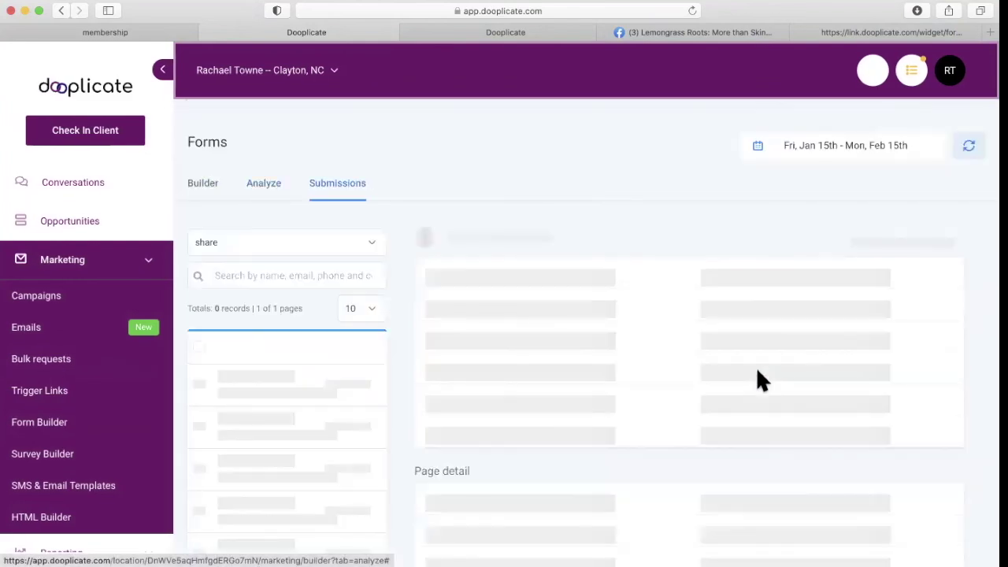